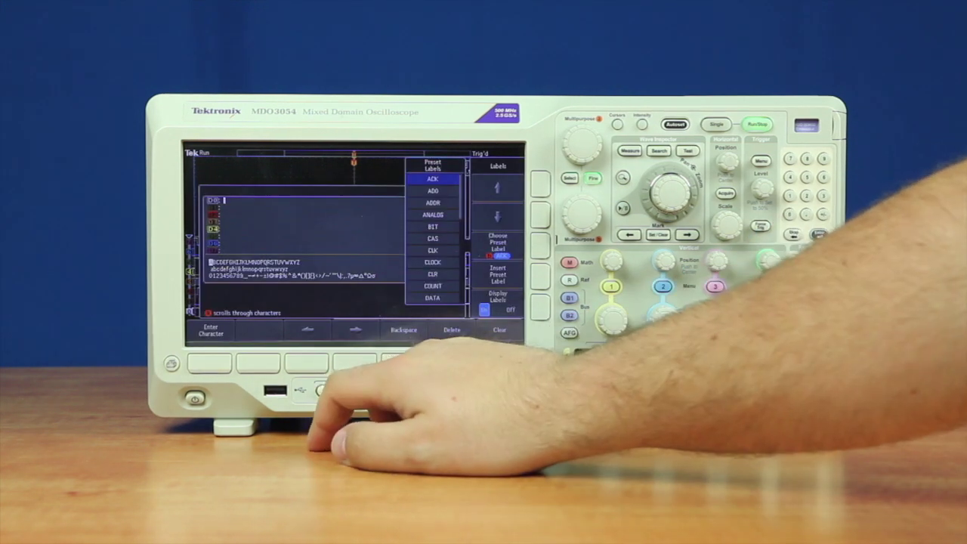
Enter the custom label Clk for digital channel D0
scroll(582, 140, down, 2)
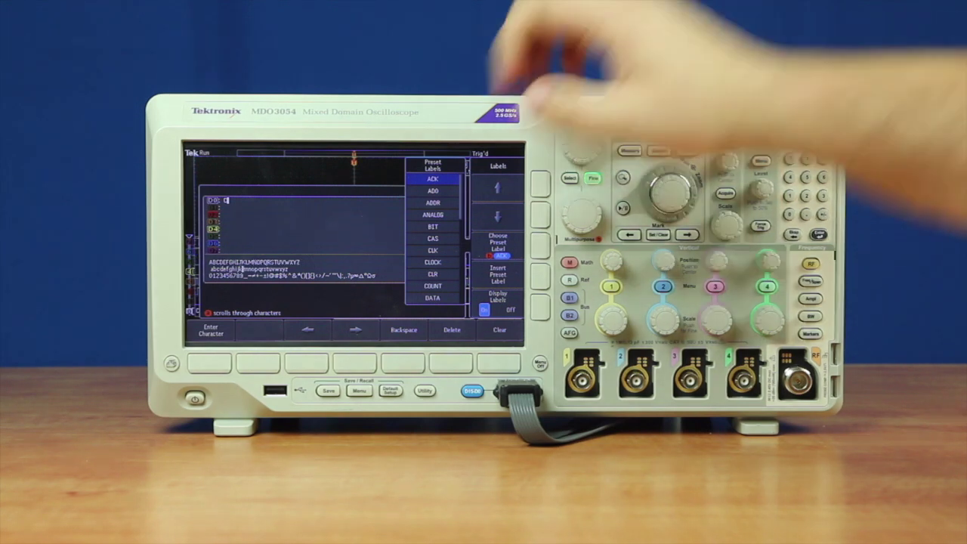
click(208, 365)
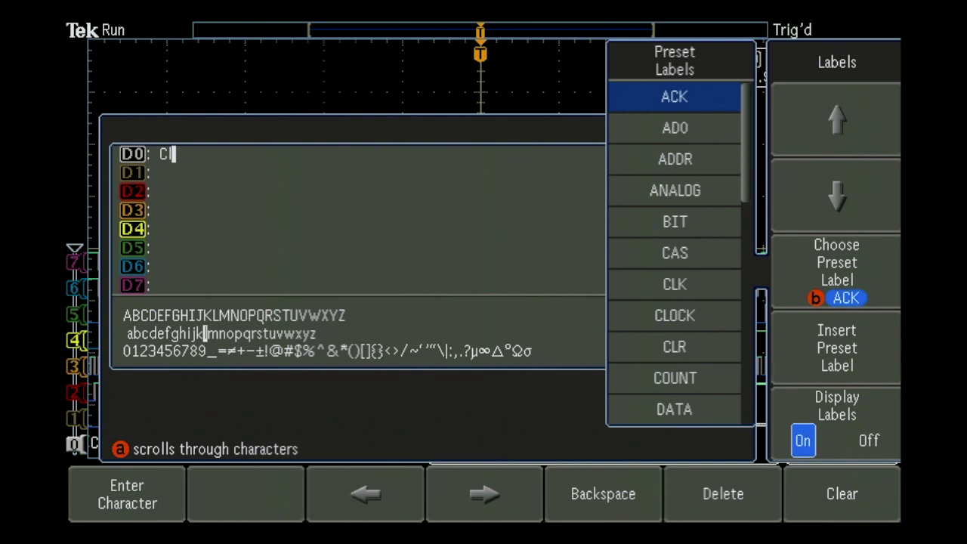
scroll(201, 334, up, 1)
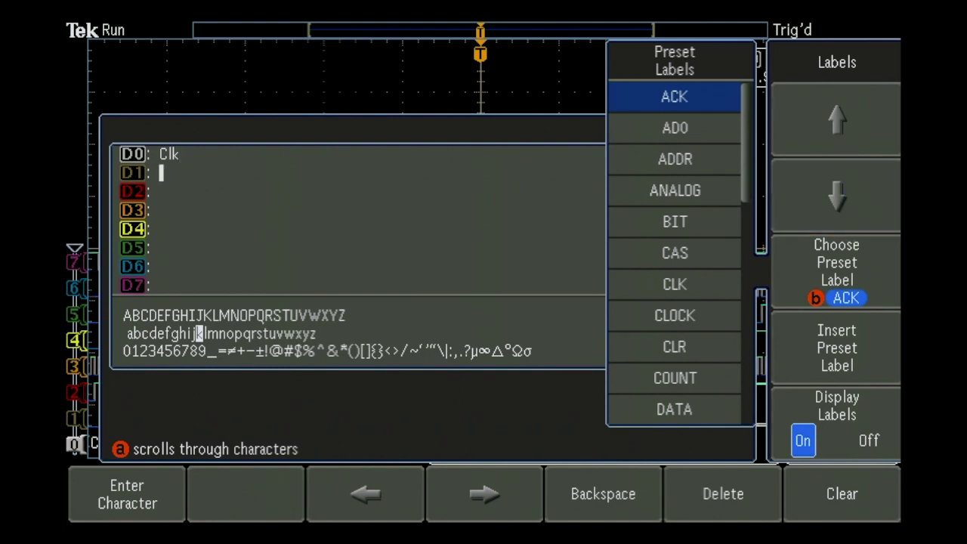
Insert the preset label BIT for digital channel D1 and close the label editor
scroll(675, 174, down, 5)
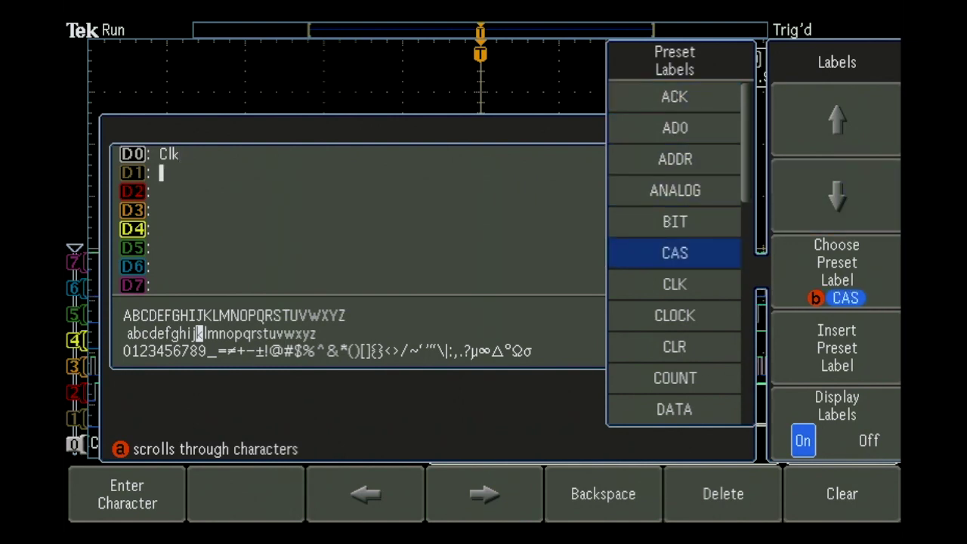
scroll(674, 238, up, 1)
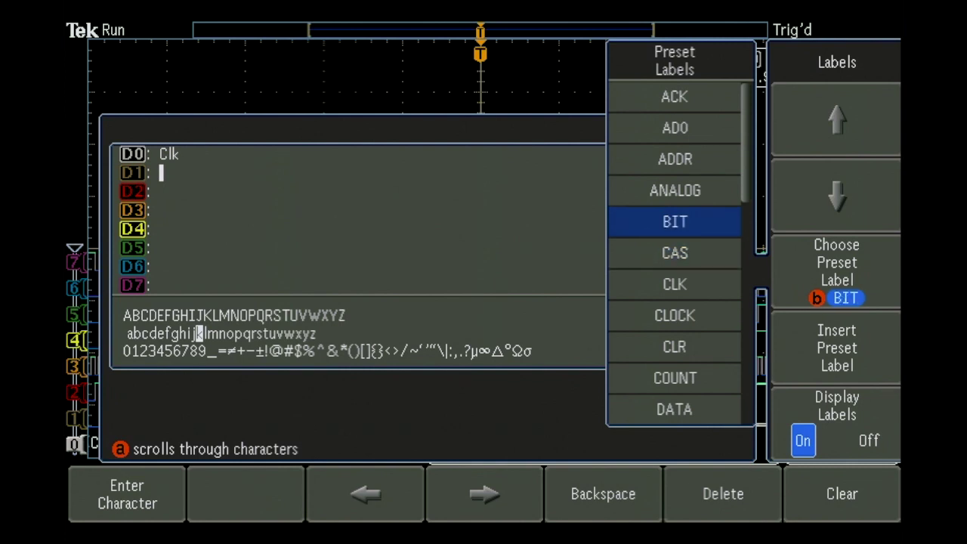
click(836, 349)
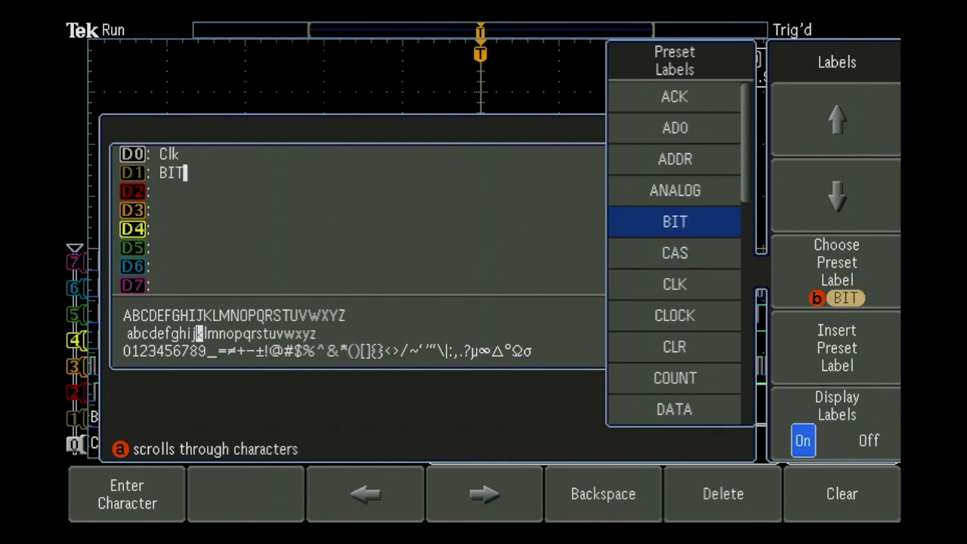
key(Escape)
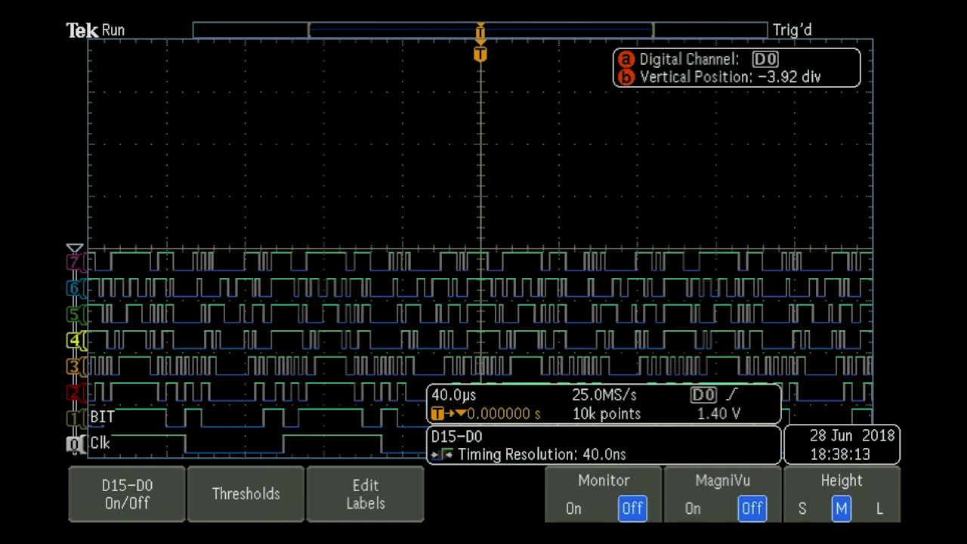
Turn on the cursors over the digital waveforms and move one cursor to an earlier time
key(c)
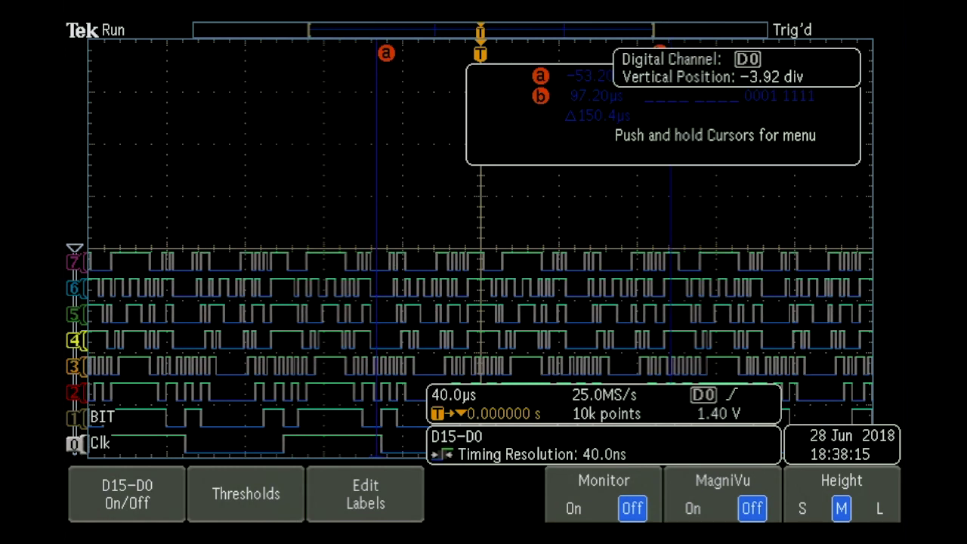
key(Escape)
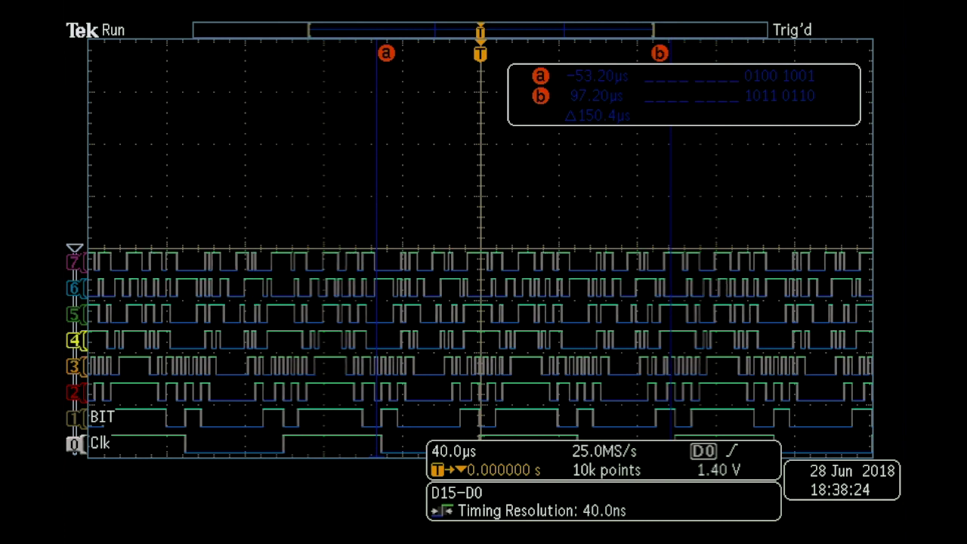
scroll(350, 128, left, 5)
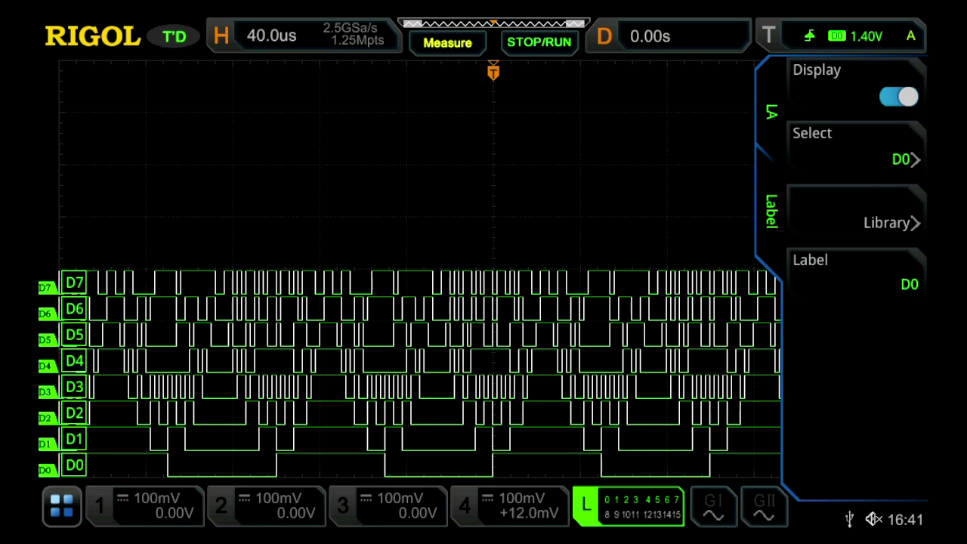
On the Rigol oscilloscope, replace the label of digital channel D0 with Clk
click(857, 274)
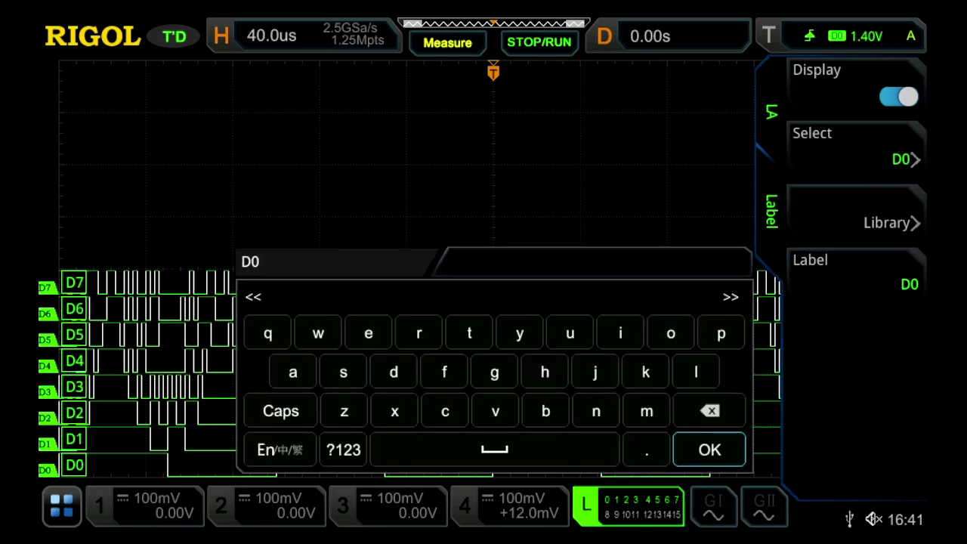
click(710, 411)
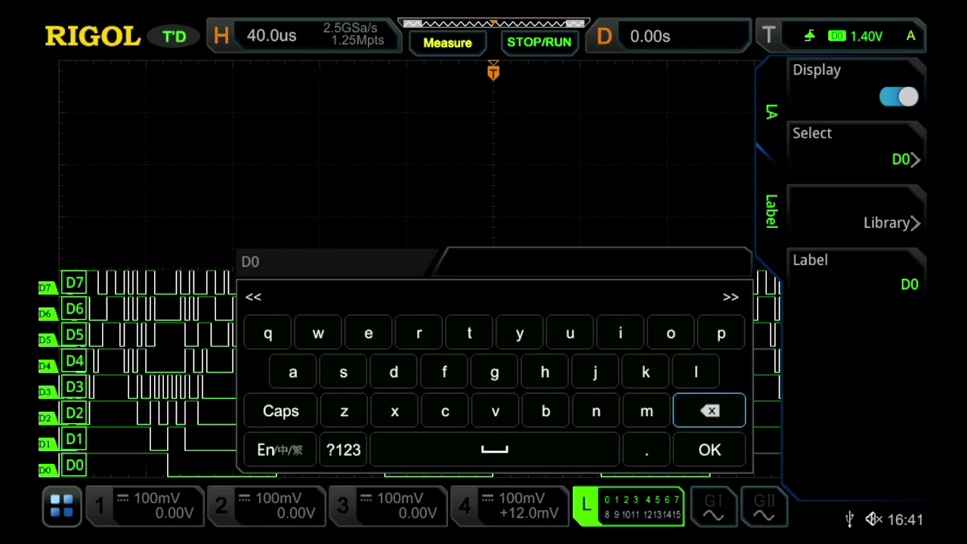
click(280, 411)
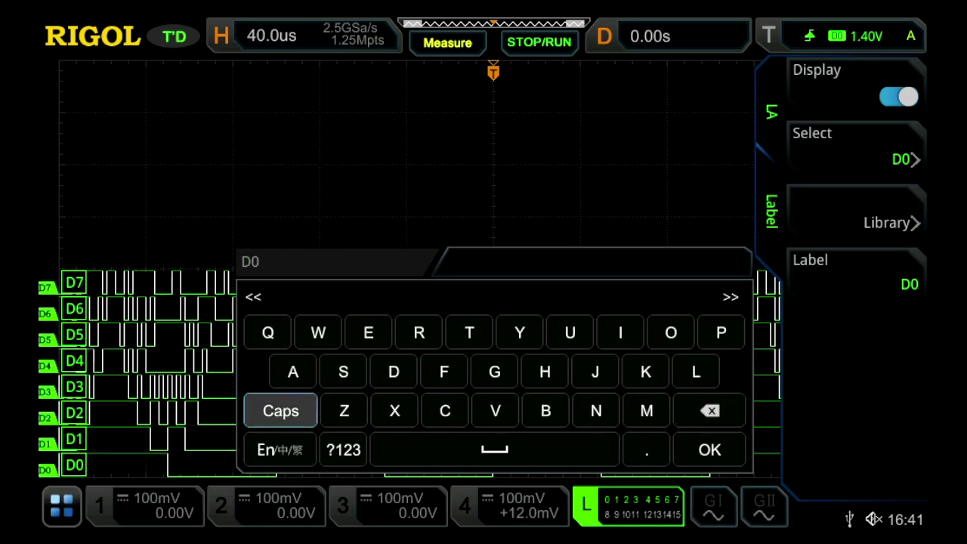
click(445, 411)
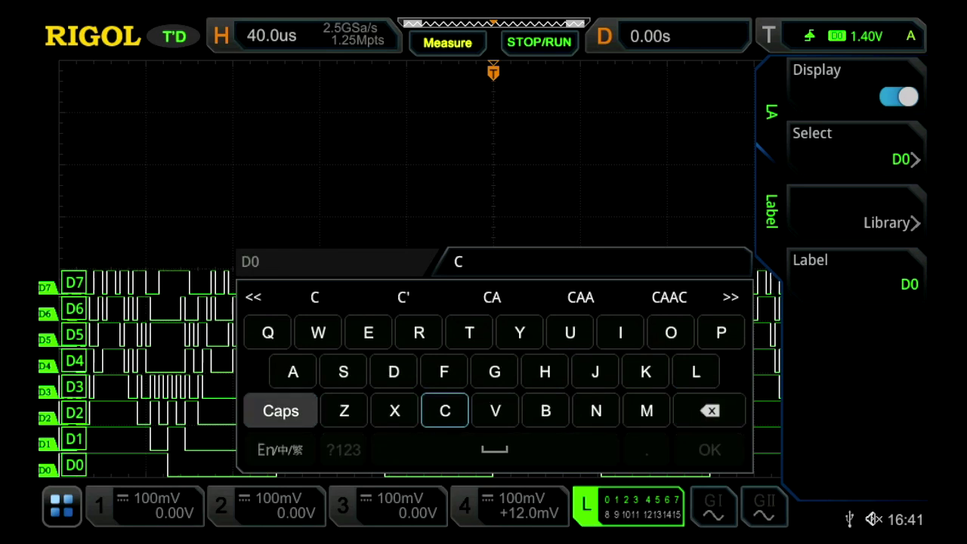
click(696, 372)
click(645, 371)
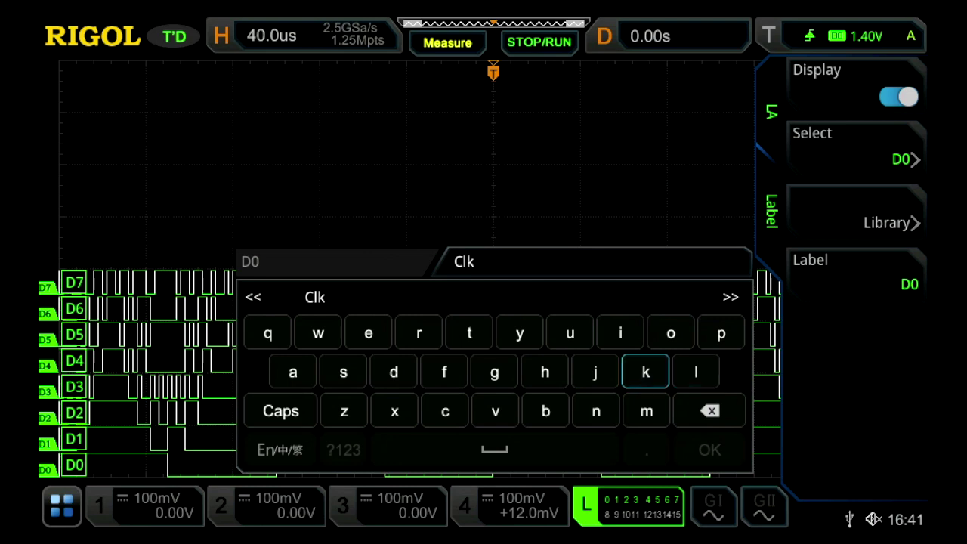
click(315, 297)
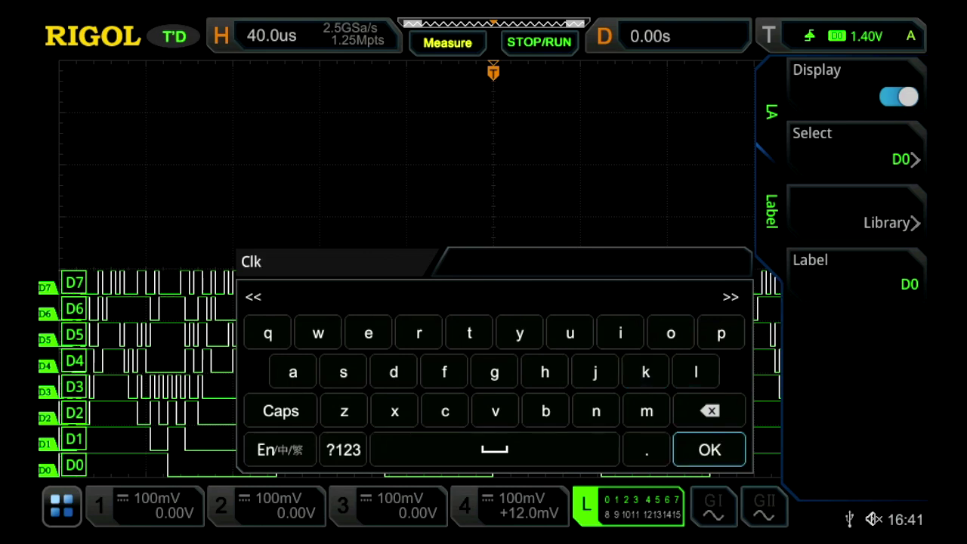
click(710, 450)
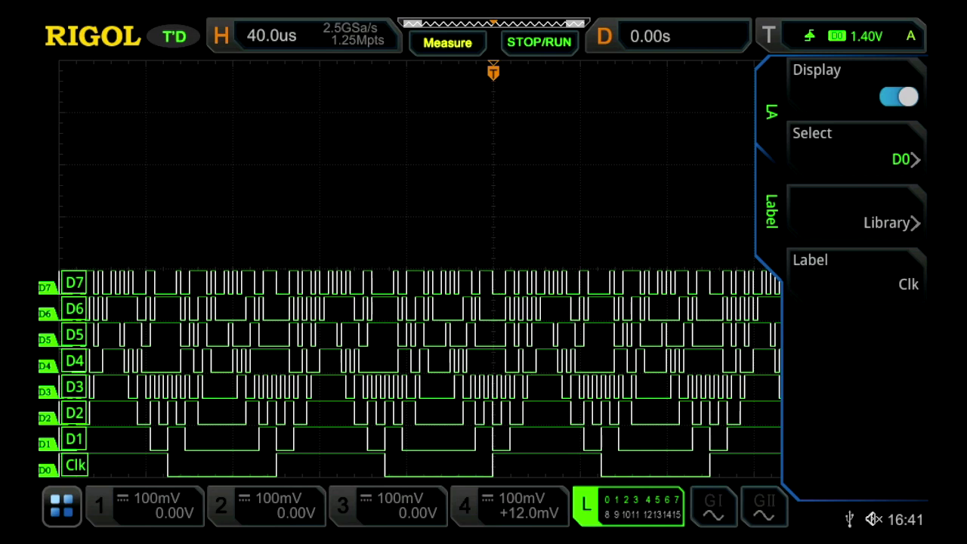
Assign the preset library label ADDR to digital channel D1
click(857, 149)
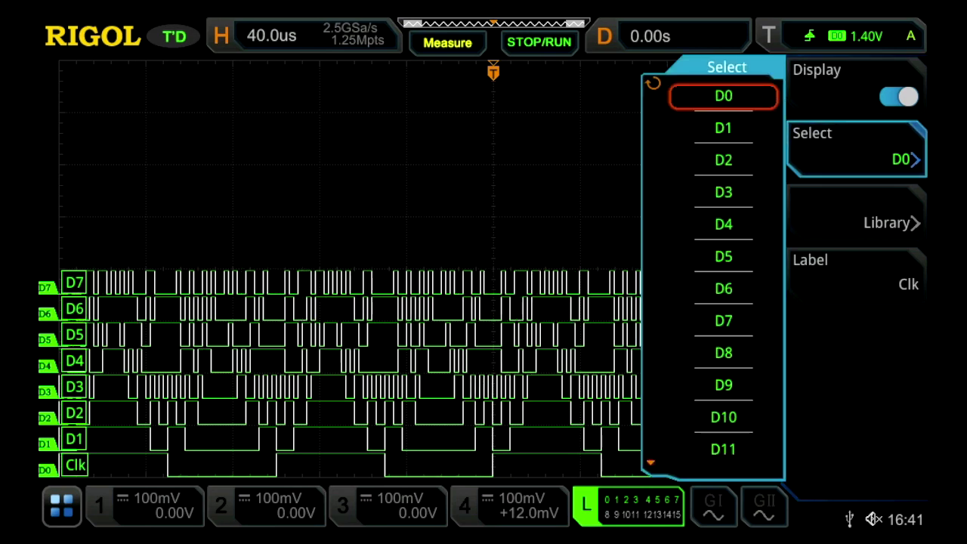
click(724, 129)
click(857, 222)
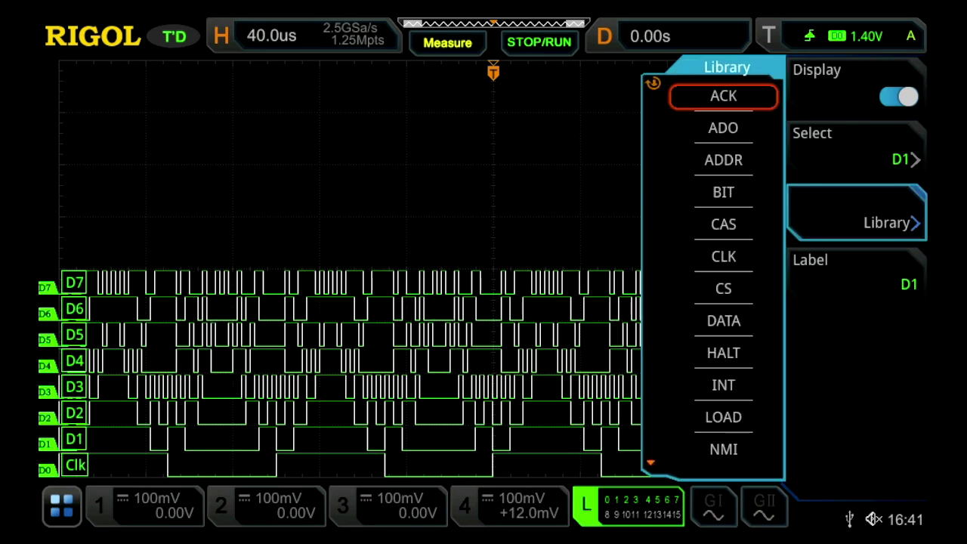
click(723, 160)
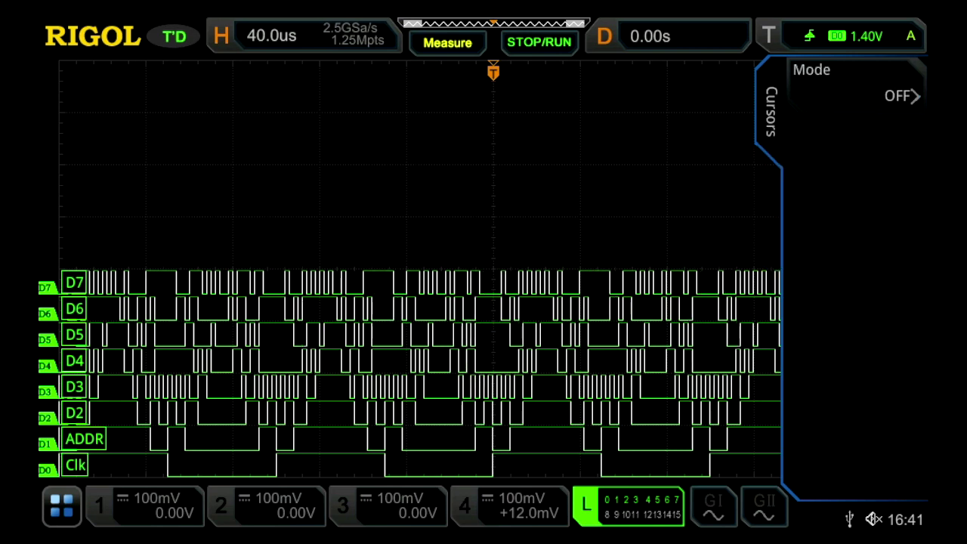
Set the cursor mode to Manual and move cursor AX to about -80.4 us
click(857, 85)
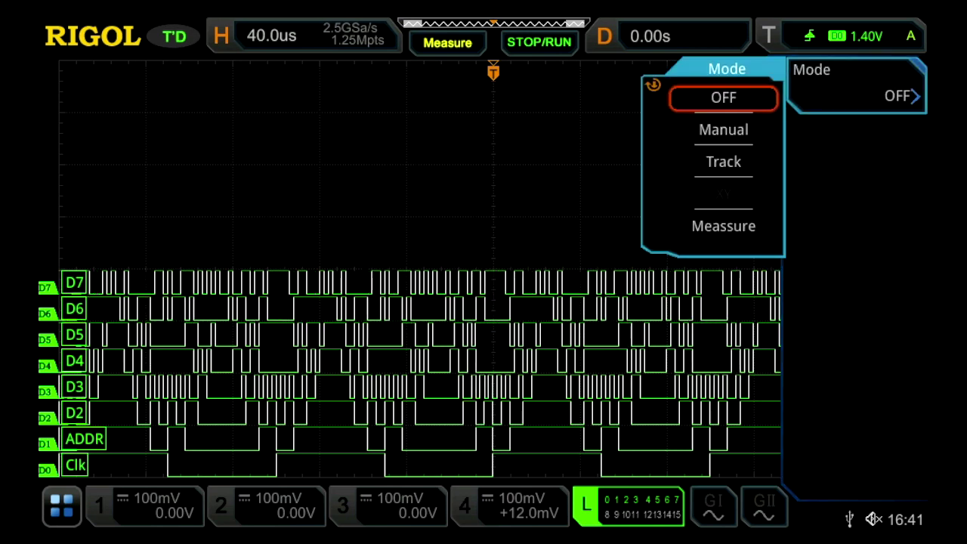
key(Down)
key(Return)
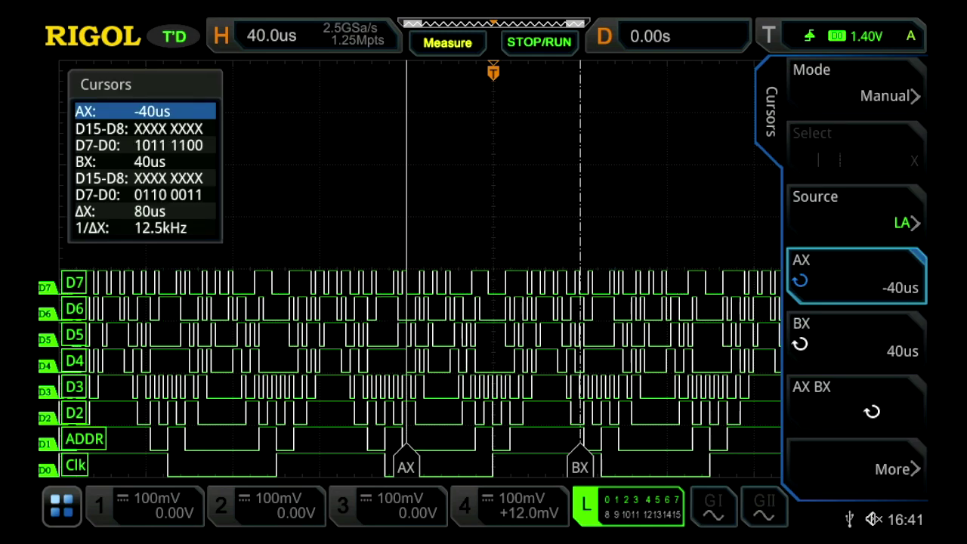
drag(407, 467, 301, 467)
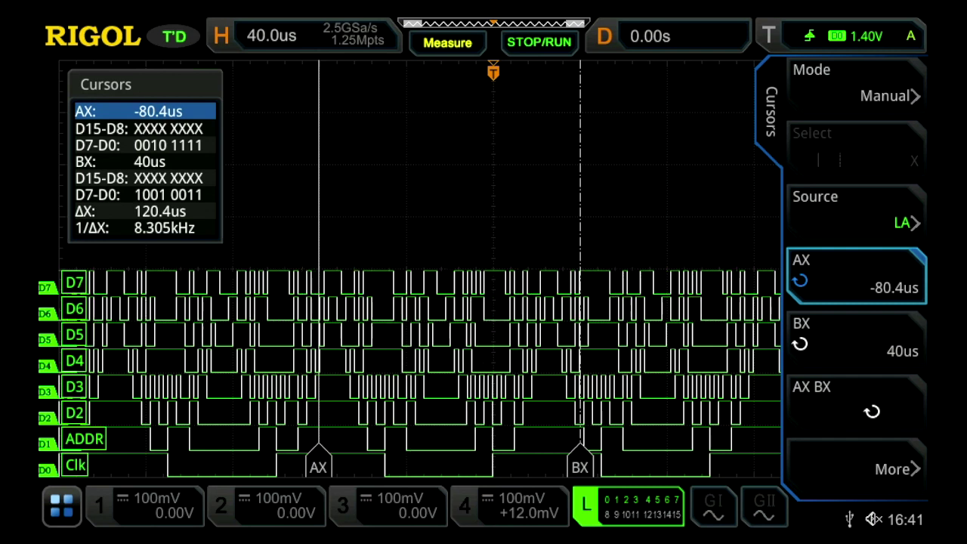
Combine digital channels D2, D3 and D4 into Group1 of the logic analyzer
click(586, 506)
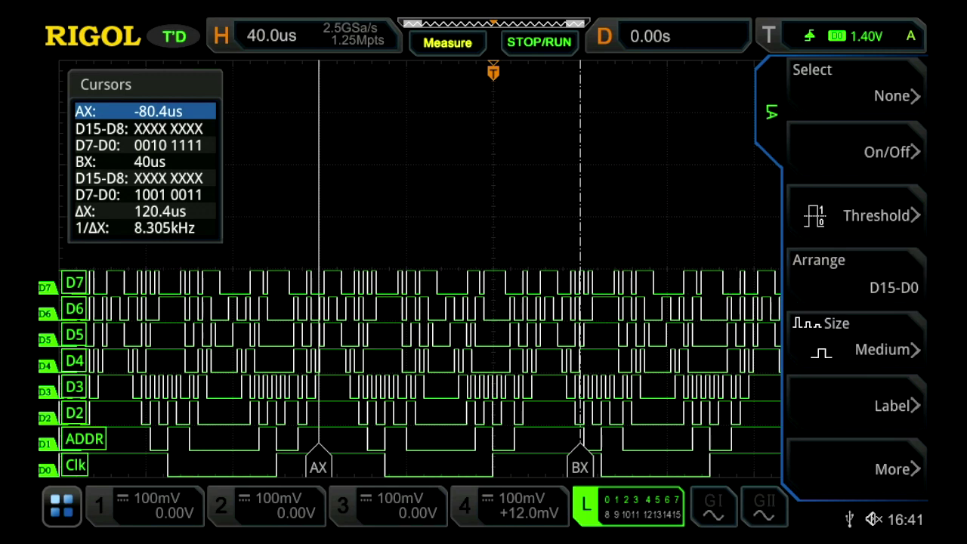
click(854, 151)
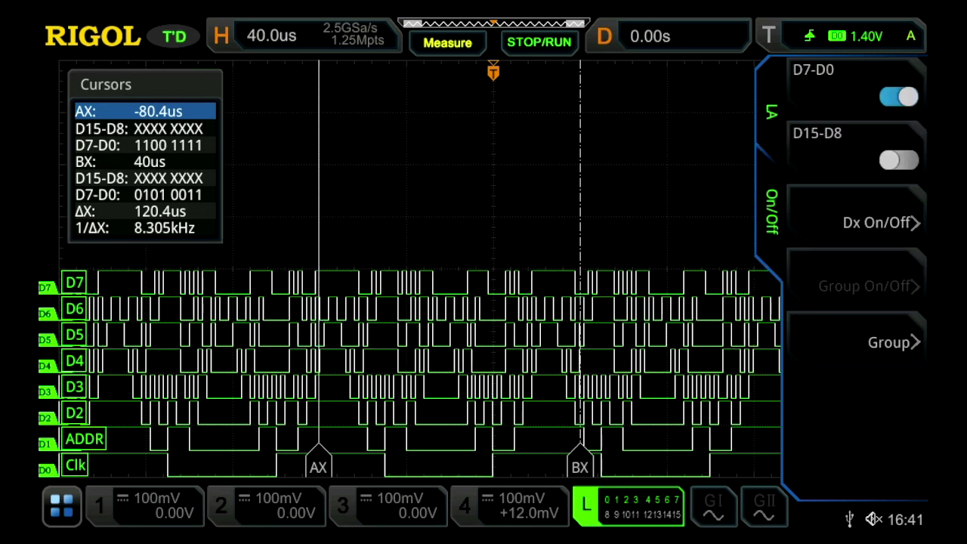
click(892, 342)
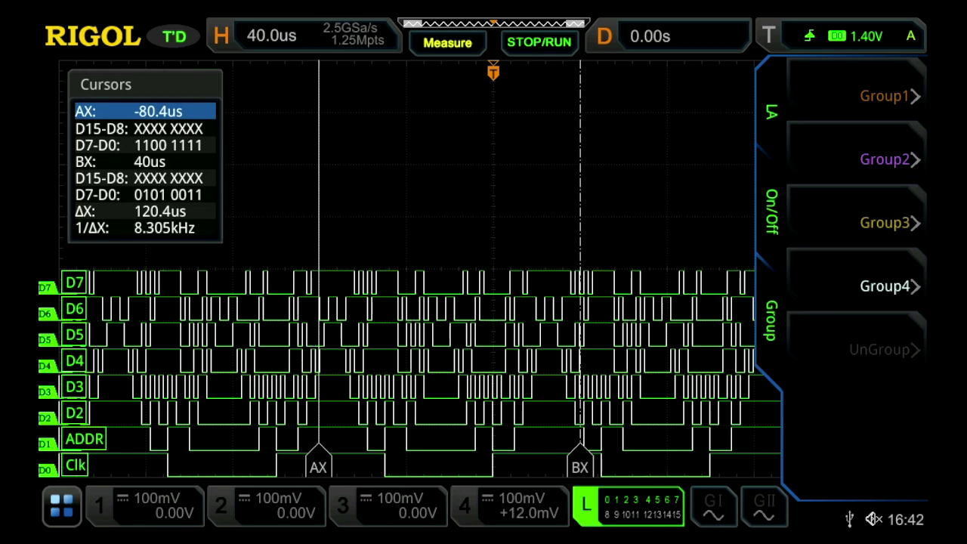
click(892, 96)
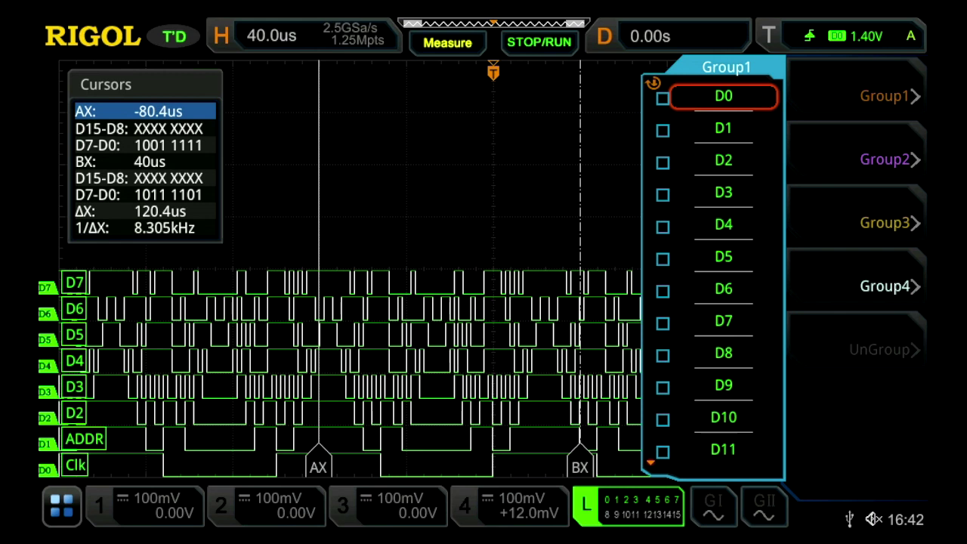
click(724, 160)
click(724, 192)
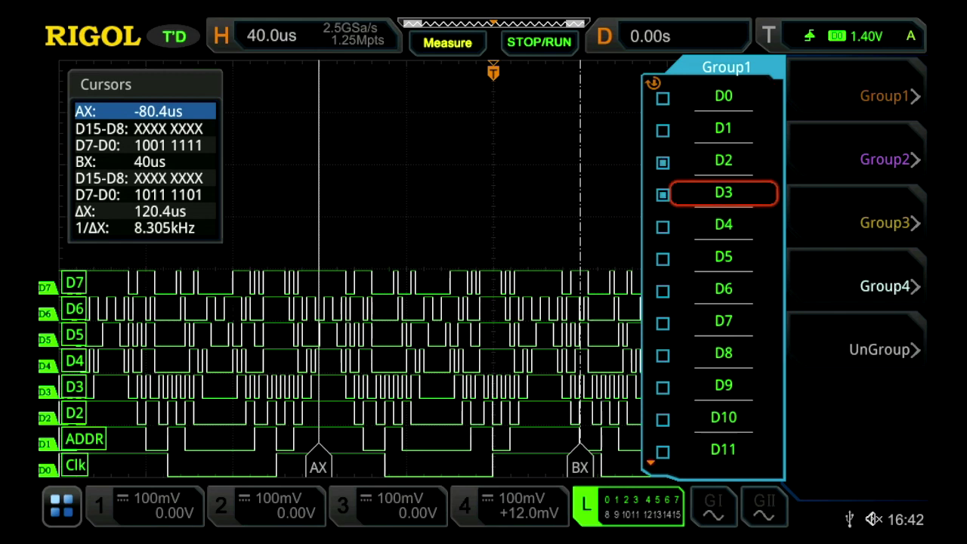
click(724, 224)
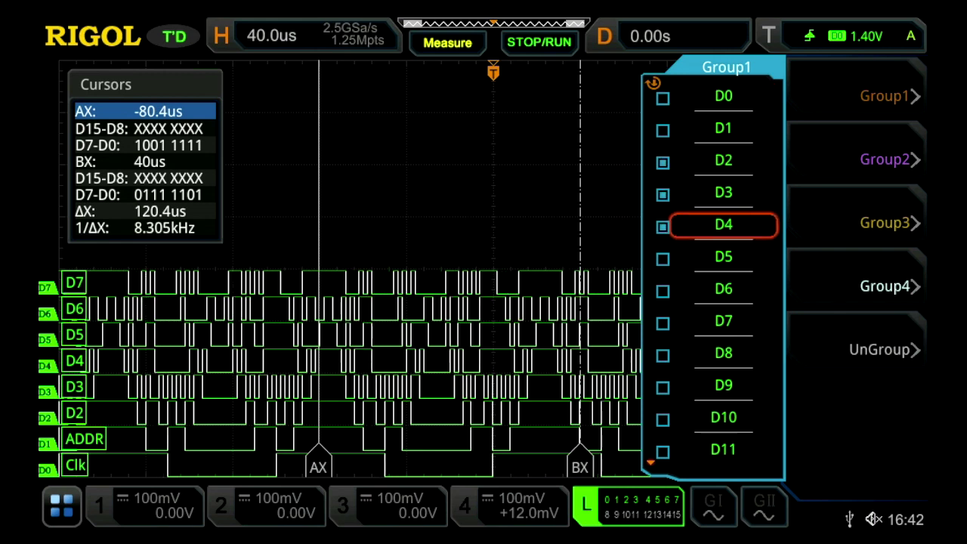
click(892, 96)
Toggle the display state of Group1 in the logic analyzer's on/off settings
click(771, 213)
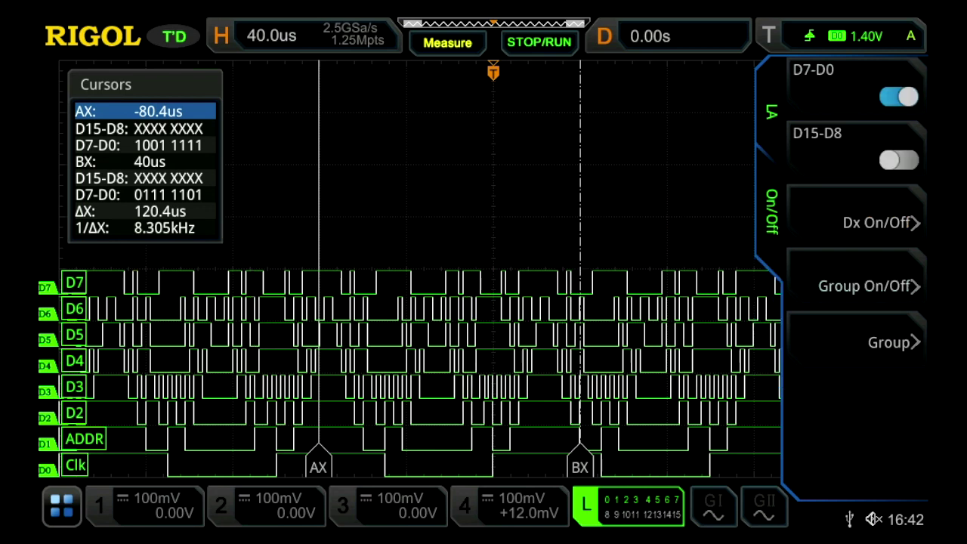
click(858, 281)
click(723, 289)
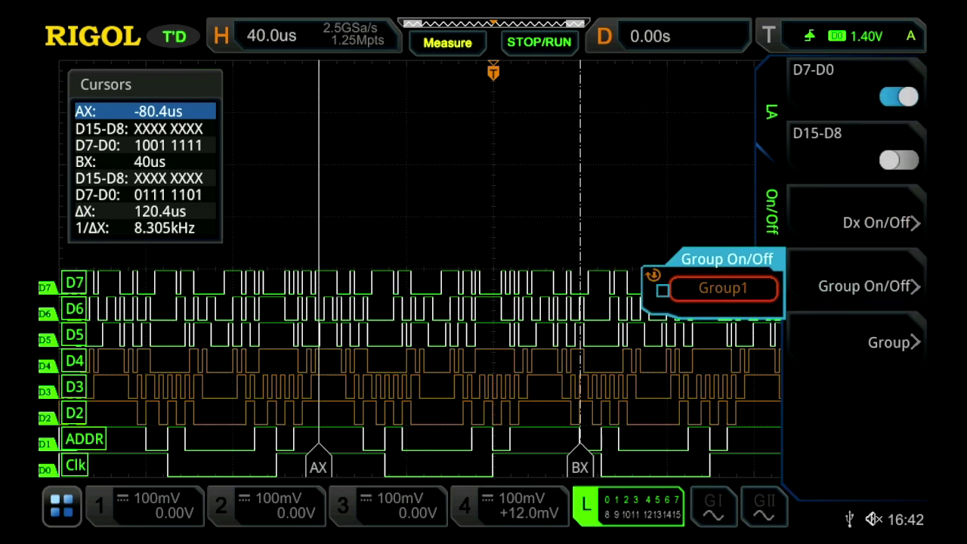